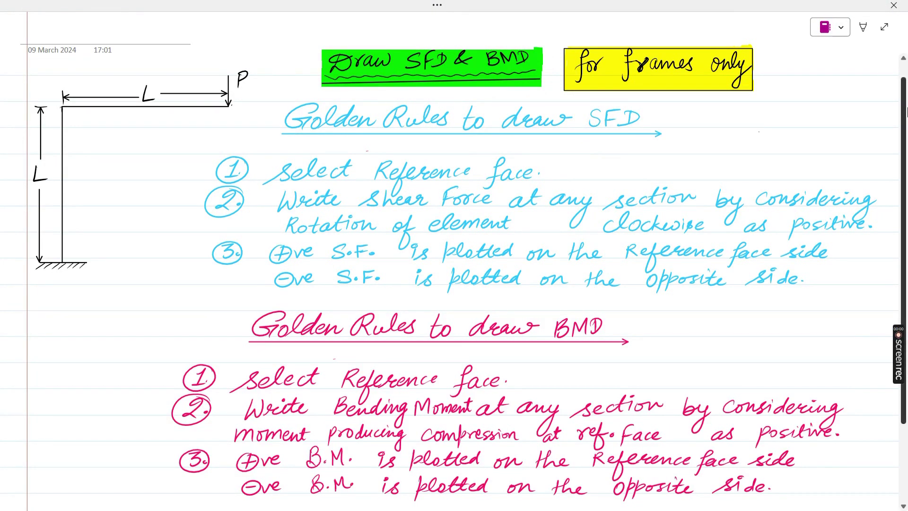
# Mark green dashed reference faces along both sides of the frame's vertical member, with small outward arrows near its upper end.
pyautogui.scroll(1, 900, 77)
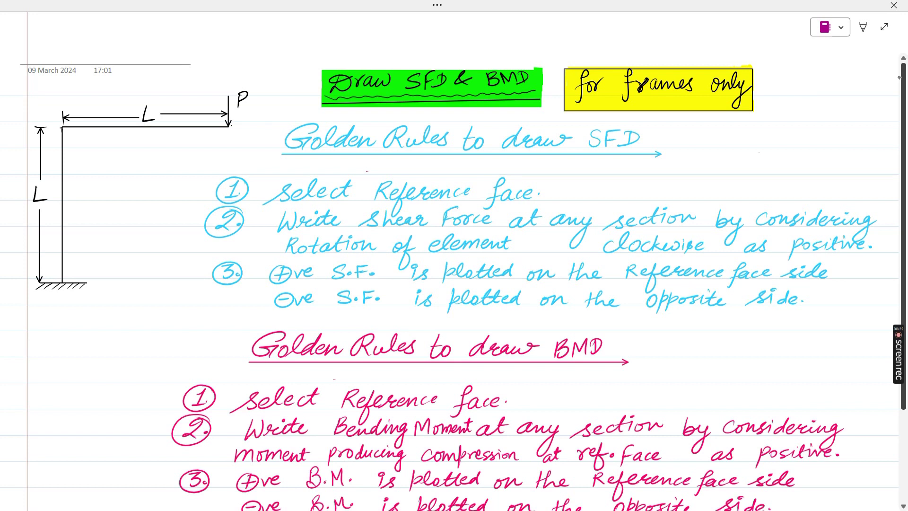
pyautogui.scroll(-3, 906, 149)
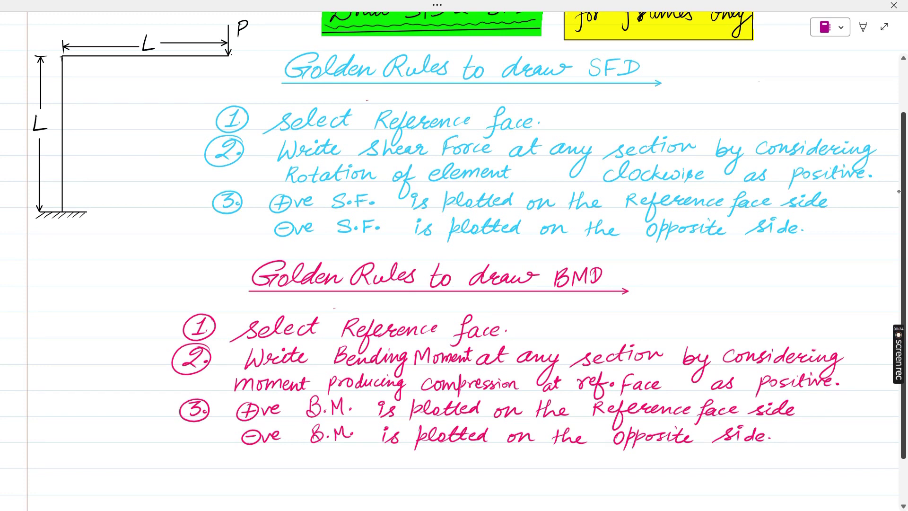
pyautogui.click(863, 27)
pyautogui.click(600, 32)
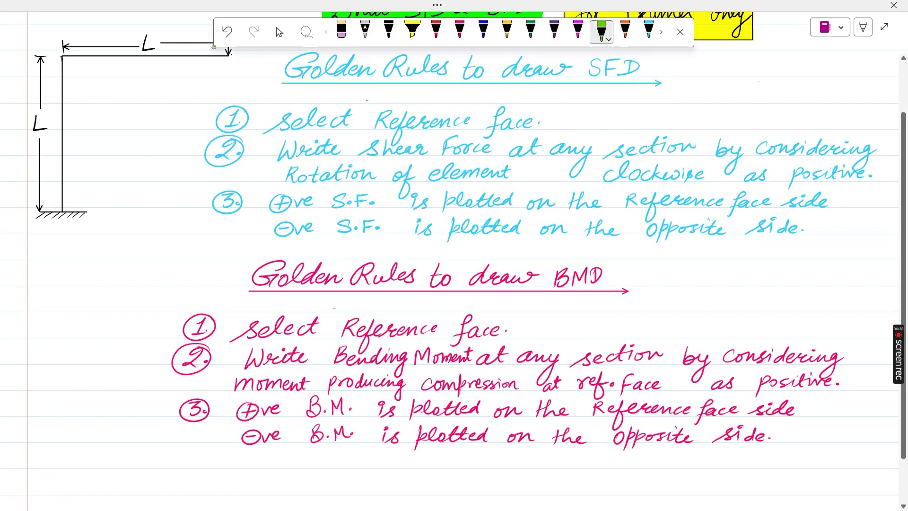
pyautogui.moveTo(64, 70)
pyautogui.mouseDown()
pyautogui.moveTo(47, 80)
pyautogui.moveTo(77, 74)
pyautogui.moveTo(69, 90)
pyautogui.mouseUp()
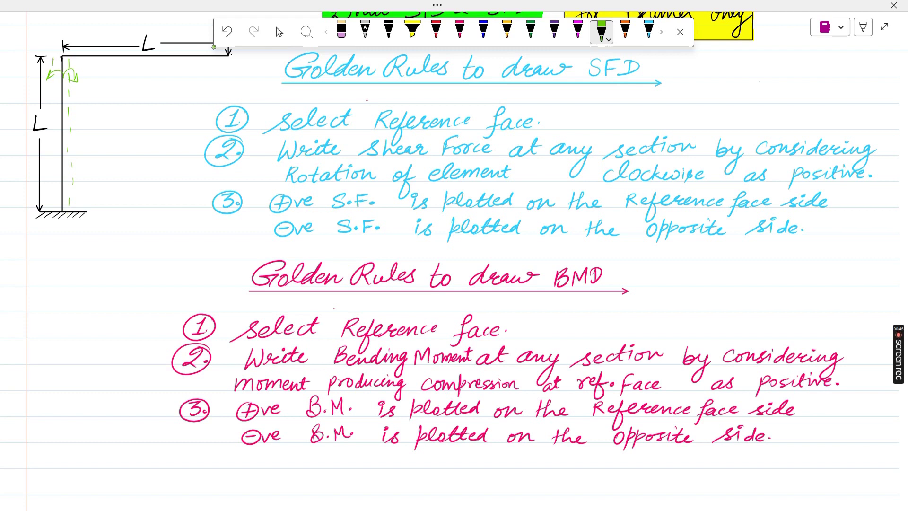
pyautogui.moveTo(52, 108); pyautogui.dragTo(52, 123)
pyautogui.moveTo(53, 127); pyautogui.dragTo(53, 137)
# Add a green outward arrow at the frame's corner, dashed reference faces above and below the beam, and an upward arrow on it.
pyautogui.moveTo(59, 54); pyautogui.dragTo(16, 44)
pyautogui.moveTo(30, 39); pyautogui.dragTo(14, 44)
pyautogui.moveTo(213, 48); pyautogui.dragTo(197, 50)
pyautogui.moveTo(126, 55); pyautogui.dragTo(130, 29)
pyautogui.moveTo(124, 32); pyautogui.dragTo(134, 34)
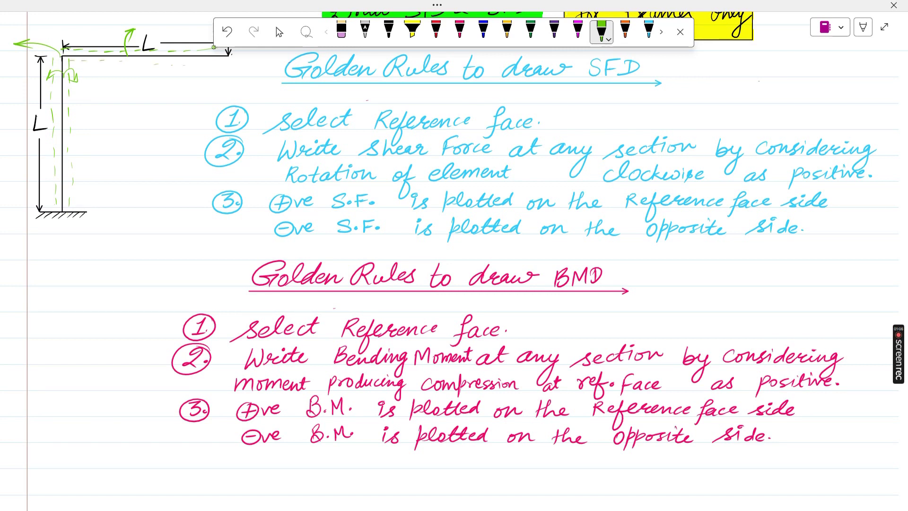
pyautogui.moveTo(153, 63); pyautogui.dragTo(228, 62)
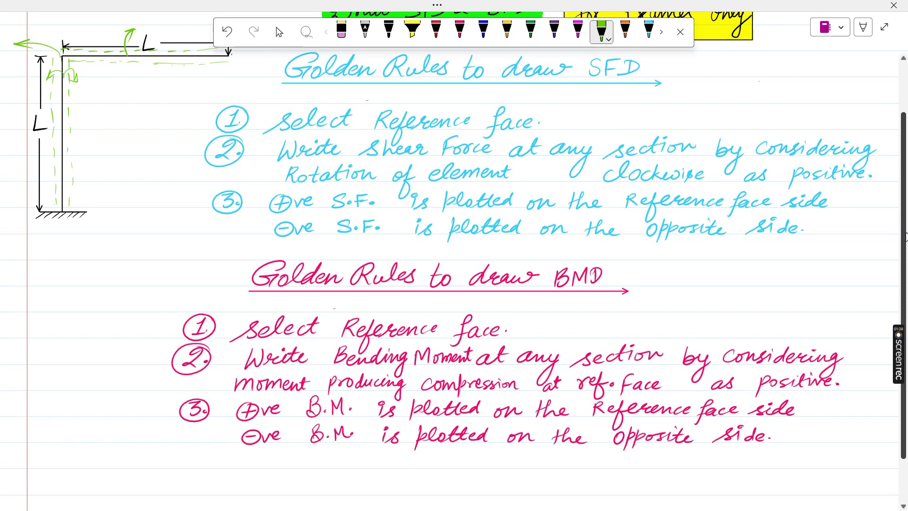
# Tick off the "Select Reference face" rule in both the SFD and BMD lists.
pyautogui.scroll(-1, 454, 261)
pyautogui.moveTo(545, 105); pyautogui.dragTo(564, 98)
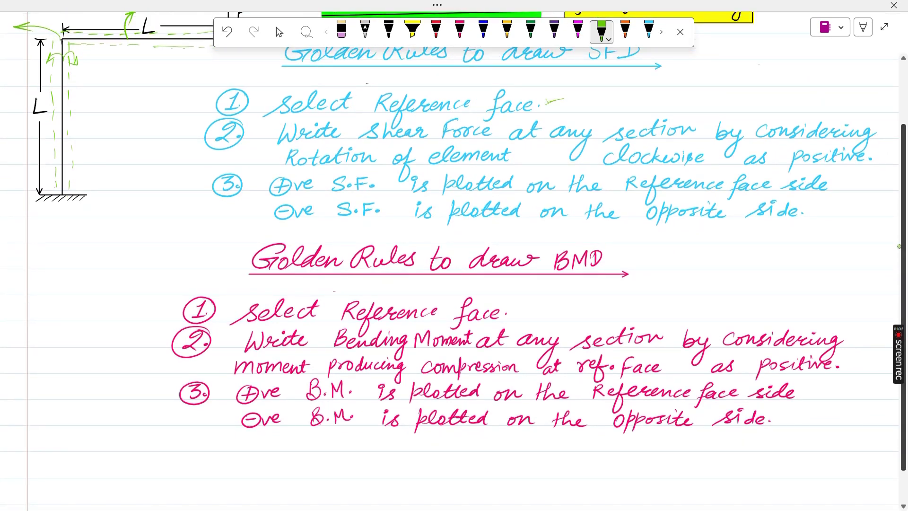
pyautogui.moveTo(506, 309); pyautogui.dragTo(530, 300)
# Open the page with the frame labelled A, B and C, and place a copy of the frame without its support hatching beside the original.
pyautogui.click(831, 27)
pyautogui.click(781, 135)
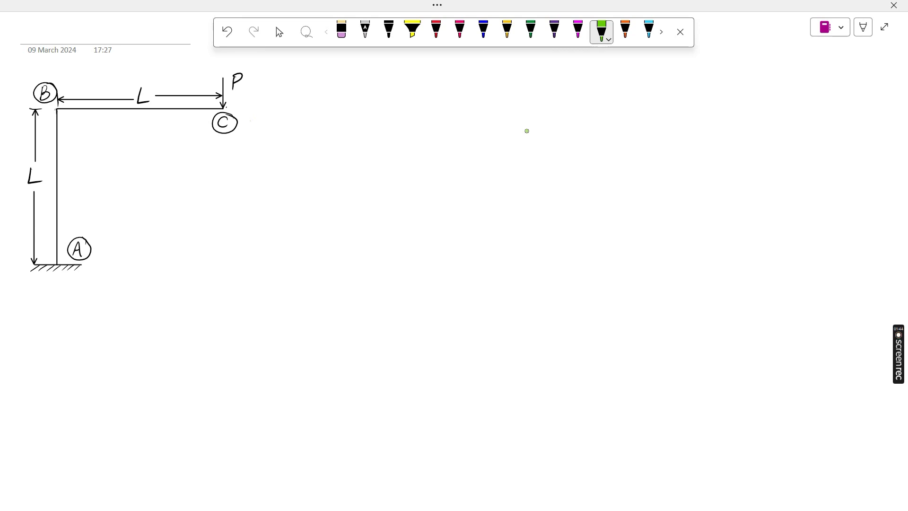
pyautogui.click(436, 34)
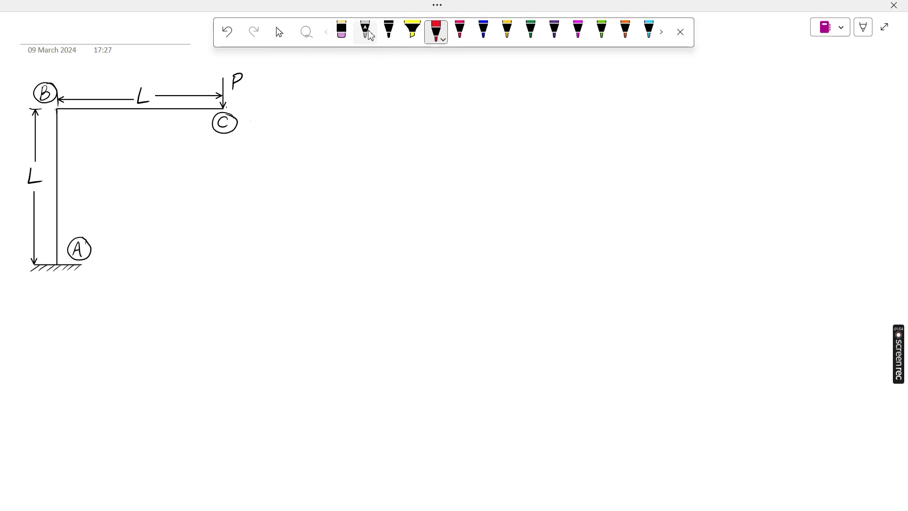
pyautogui.click(307, 31)
pyautogui.moveTo(29, 72)
pyautogui.mouseDown()
pyautogui.moveTo(244, 74)
pyautogui.moveTo(253, 153)
pyautogui.moveTo(118, 208)
pyautogui.moveTo(88, 256)
pyautogui.moveTo(23, 264)
pyautogui.moveTo(12, 222)
pyautogui.moveTo(29, 72)
pyautogui.mouseUp()
pyautogui.moveTo(140, 166); pyautogui.dragTo(413, 171)
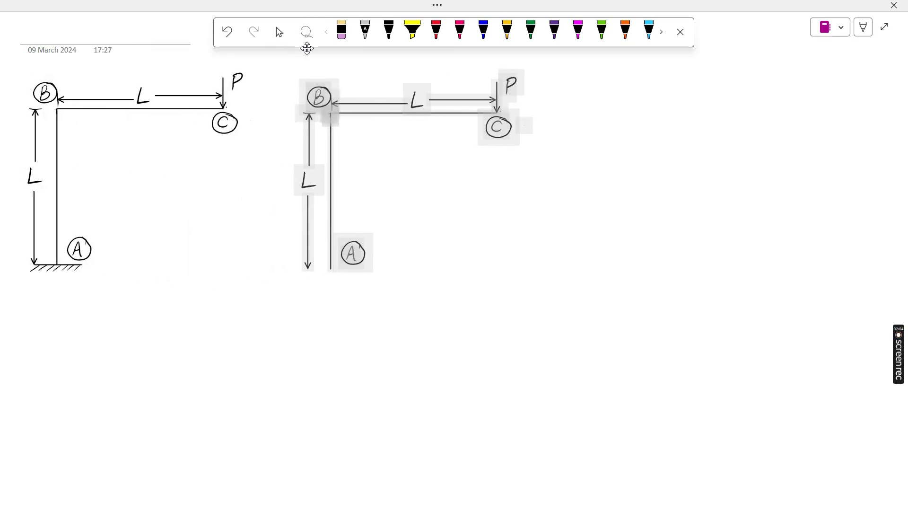
pyautogui.moveTo(307, 47); pyautogui.dragTo(308, 46)
pyautogui.hotkey('ctrl', 'z')
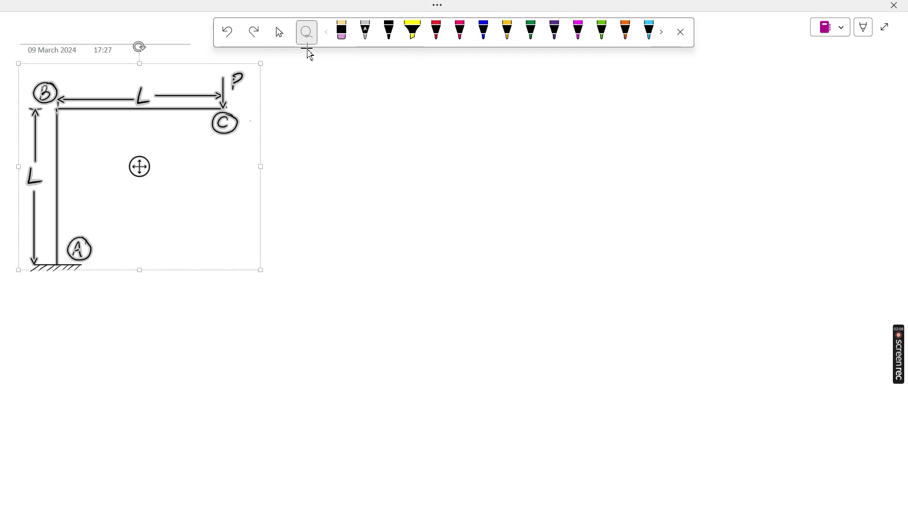
pyautogui.hotkey('ctrl', 'y')
pyautogui.moveTo(307, 48); pyautogui.dragTo(305, 50)
pyautogui.click(308, 53)
# Draw a red upward reaction arrow at support A of the copied frame and label it Ry.
pyautogui.click(437, 33)
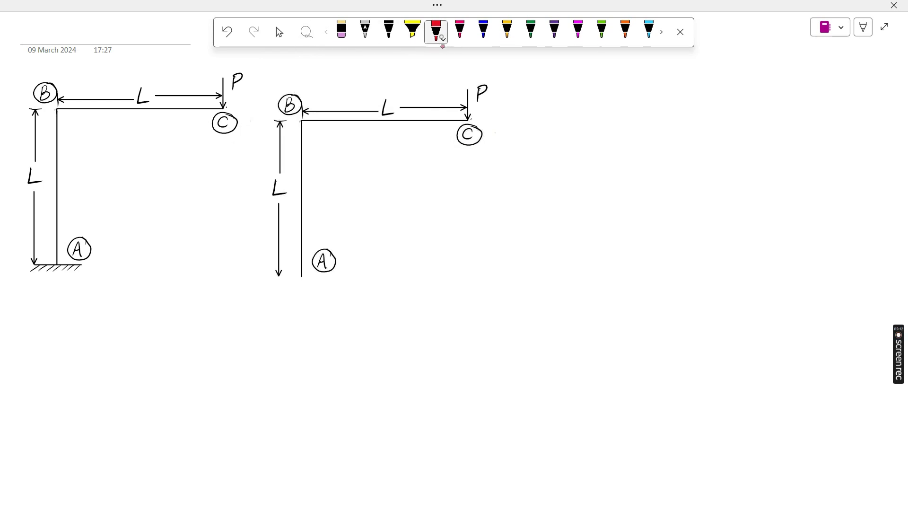
pyautogui.moveTo(297, 287); pyautogui.dragTo(306, 286)
pyautogui.moveTo(301, 280)
pyautogui.mouseDown()
pyautogui.moveTo(300, 305)
pyautogui.moveTo(297, 286)
pyautogui.moveTo(296, 325)
pyautogui.mouseUp()
pyautogui.moveTo(297, 308); pyautogui.dragTo(307, 325)
pyautogui.moveTo(309, 317); pyautogui.dragTo(312, 326)
pyautogui.moveTo(318, 317); pyautogui.dragTo(310, 337)
# Add the leftward reaction Rx and the counterclockwise moment reaction Rz at support A of the copied frame.
pyautogui.moveTo(307, 278); pyautogui.dragTo(341, 276)
pyautogui.moveTo(346, 273)
pyautogui.mouseDown()
pyautogui.moveTo(346, 284)
pyautogui.moveTo(367, 287)
pyautogui.mouseUp()
pyautogui.moveTo(366, 279); pyautogui.dragTo(358, 288)
pyautogui.moveTo(291, 274)
pyautogui.mouseDown()
pyautogui.moveTo(318, 287)
pyautogui.moveTo(311, 295)
pyautogui.moveTo(322, 289)
pyautogui.moveTo(336, 305)
pyautogui.mouseUp()
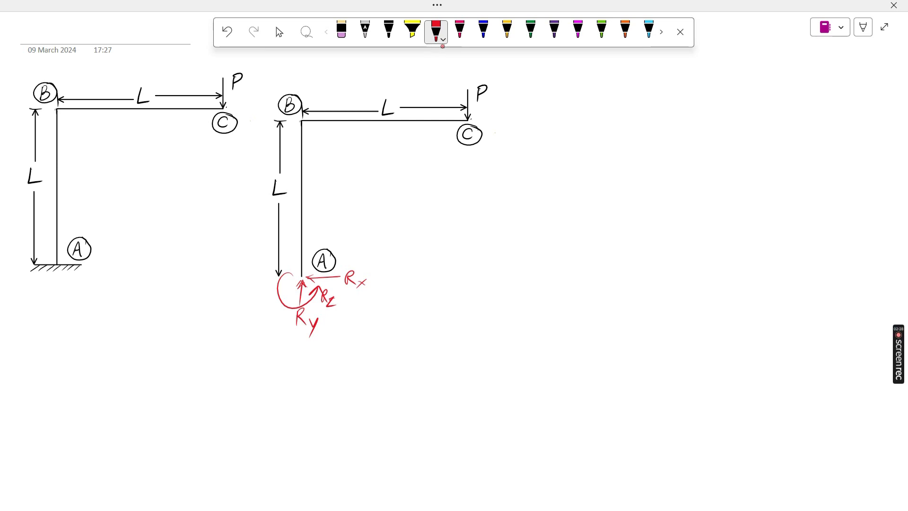
# Write the horizontal equilibrium condition ΣFx = 0 between two lines, followed by an arrow.
pyautogui.moveTo(558, 83)
pyautogui.mouseDown()
pyautogui.moveTo(546, 85)
pyautogui.moveTo(556, 95)
pyautogui.mouseUp()
pyautogui.moveTo(566, 84); pyautogui.dragTo(567, 94)
pyautogui.moveTo(570, 89)
pyautogui.mouseDown()
pyautogui.moveTo(582, 96)
pyautogui.moveTo(602, 86)
pyautogui.mouseUp()
pyautogui.moveTo(608, 82); pyautogui.dragTo(607, 83)
pyautogui.moveTo(532, 107); pyautogui.dragTo(625, 98)
pyautogui.moveTo(526, 73)
pyautogui.mouseDown()
pyautogui.moveTo(615, 68)
pyautogui.moveTo(665, 85)
pyautogui.moveTo(655, 93)
pyautogui.mouseUp()
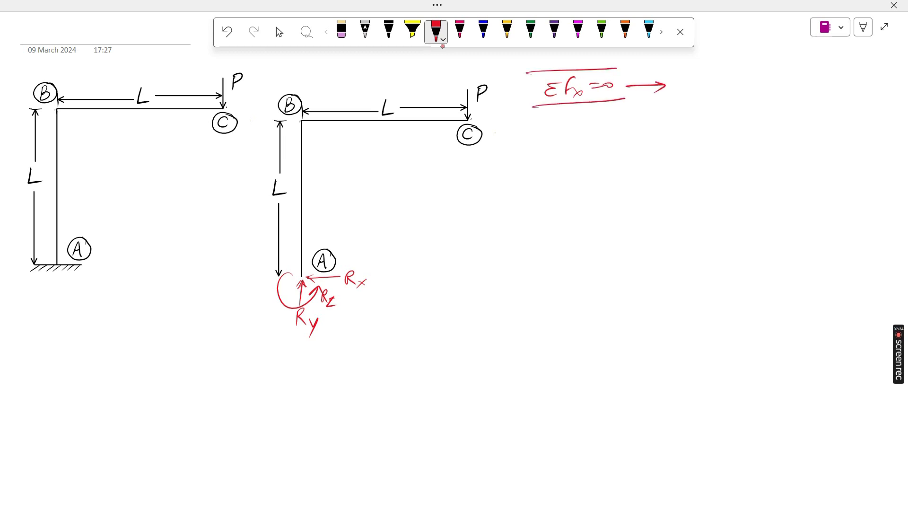
# Write the result Rx = 0 after the ΣFx arrow and box it.
pyautogui.moveTo(692, 89); pyautogui.dragTo(711, 90)
pyautogui.moveTo(710, 83)
pyautogui.mouseDown()
pyautogui.moveTo(701, 91)
pyautogui.moveTo(731, 76)
pyautogui.mouseUp()
pyautogui.moveTo(721, 81); pyautogui.dragTo(734, 81)
pyautogui.moveTo(736, 79); pyautogui.dragTo(748, 77)
pyautogui.moveTo(675, 64)
pyautogui.mouseDown()
pyautogui.moveTo(757, 61)
pyautogui.moveTo(727, 104)
pyautogui.moveTo(678, 103)
pyautogui.moveTo(683, 66)
pyautogui.mouseUp()
# Write the vertical equilibrium condition ΣFy = 0 between two lines below ΣFx, followed by an arrow.
pyautogui.moveTo(548, 128)
pyautogui.mouseDown()
pyautogui.moveTo(530, 131)
pyautogui.moveTo(551, 145)
pyautogui.moveTo(584, 134)
pyautogui.mouseUp()
pyautogui.moveTo(514, 152); pyautogui.dragTo(586, 149)
pyautogui.moveTo(512, 125)
pyautogui.mouseDown()
pyautogui.moveTo(586, 123)
pyautogui.moveTo(654, 133)
pyautogui.mouseUp()
# Write ⊕Y = ⊖Y after the ΣFy arrow, with the signs circled.
pyautogui.moveTo(645, 125)
pyautogui.mouseDown()
pyautogui.moveTo(635, 138)
pyautogui.moveTo(645, 124)
pyautogui.mouseUp()
pyautogui.moveTo(667, 131); pyautogui.dragTo(661, 141)
pyautogui.hotkey('ctrl', 'z')
pyautogui.moveTo(678, 132); pyautogui.dragTo(688, 132)
pyautogui.moveTo(677, 137); pyautogui.dragTo(697, 137)
pyautogui.moveTo(700, 133)
pyautogui.mouseDown()
pyautogui.moveTo(707, 131)
pyautogui.moveTo(700, 141)
pyautogui.mouseUp()
pyautogui.moveTo(714, 132); pyautogui.dragTo(716, 145)
# Start the result line under ⊕Y = ⊖Y with an implication arrow and "Ry =".
pyautogui.moveTo(607, 161); pyautogui.dragTo(623, 166)
pyautogui.moveTo(617, 159)
pyautogui.mouseDown()
pyautogui.moveTo(617, 168)
pyautogui.moveTo(641, 173)
pyautogui.mouseUp()
pyautogui.moveTo(639, 160); pyautogui.dragTo(648, 174)
pyautogui.moveTo(653, 169)
pyautogui.mouseDown()
pyautogui.moveTo(648, 180)
pyautogui.moveTo(670, 164)
pyautogui.mouseUp()
pyautogui.moveTo(662, 168); pyautogui.dragTo(670, 168)
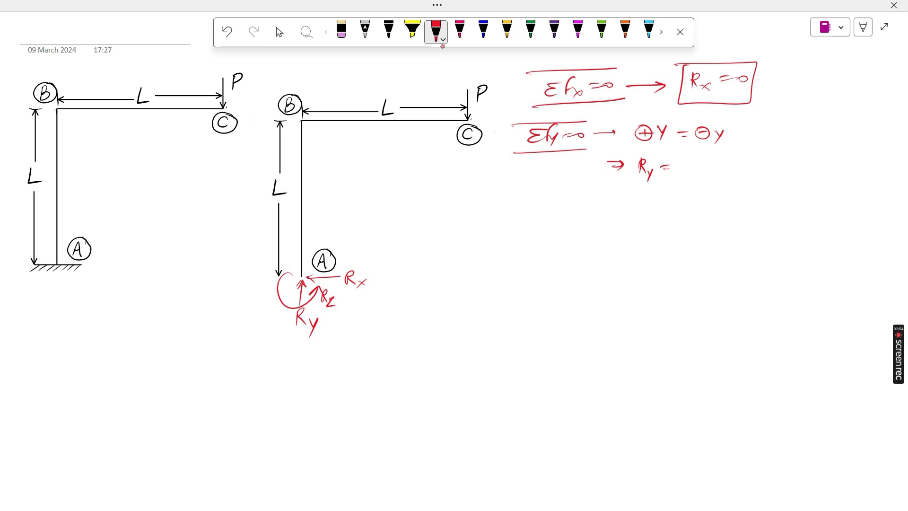
# Sketch the vertical sign convention above the copied frame, with +y pointing up and -y pointing down.
pyautogui.moveTo(380, 66); pyautogui.dragTo(379, 81)
pyautogui.moveTo(375, 76)
pyautogui.mouseDown()
pyautogui.moveTo(402, 84)
pyautogui.moveTo(389, 55)
pyautogui.mouseUp()
pyautogui.moveTo(392, 56); pyautogui.dragTo(400, 56)
pyautogui.moveTo(396, 54); pyautogui.dragTo(397, 60)
pyautogui.moveTo(403, 54); pyautogui.dragTo(405, 65)
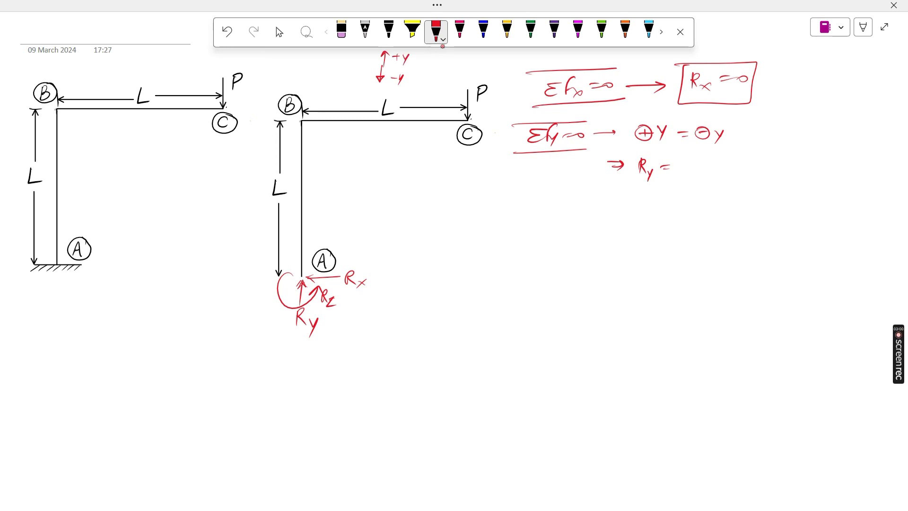
# Complete the vertical reaction result as Ry = P and box it.
pyautogui.moveTo(681, 161); pyautogui.dragTo(684, 169)
pyautogui.moveTo(627, 150)
pyautogui.mouseDown()
pyautogui.moveTo(700, 148)
pyautogui.moveTo(698, 186)
pyautogui.moveTo(630, 165)
pyautogui.moveTo(631, 149)
pyautogui.mouseUp()
# Write the moment equilibrium condition ΣMz = 0 between two lines below the Ry result, followed by an arrow.
pyautogui.moveTo(532, 195); pyautogui.dragTo(537, 211)
pyautogui.moveTo(540, 212)
pyautogui.mouseDown()
pyautogui.moveTo(541, 201)
pyautogui.moveTo(562, 213)
pyautogui.moveTo(573, 203)
pyautogui.mouseUp()
pyautogui.moveTo(567, 208); pyautogui.dragTo(584, 206)
pyautogui.moveTo(517, 221); pyautogui.dragTo(591, 220)
pyautogui.moveTo(519, 193)
pyautogui.mouseDown()
pyautogui.moveTo(588, 193)
pyautogui.moveTo(614, 206)
pyautogui.mouseUp()
pyautogui.moveTo(607, 203); pyautogui.dragTo(608, 209)
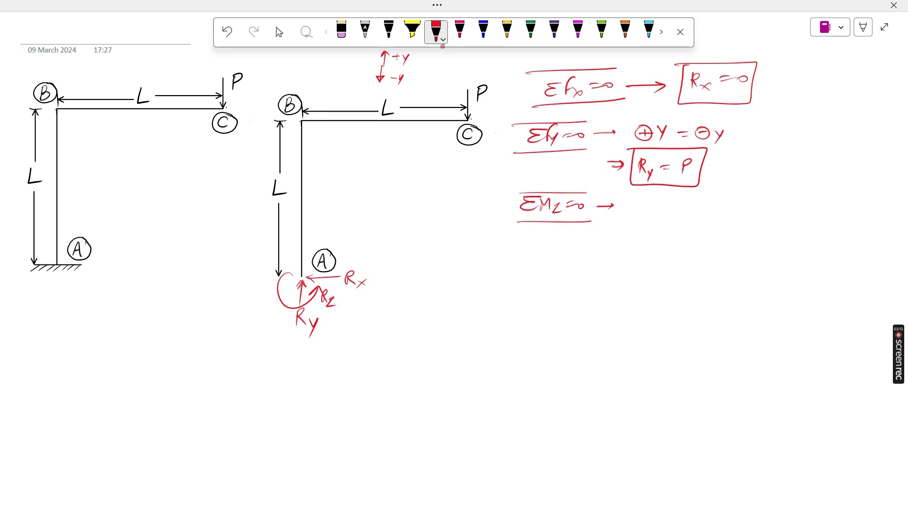
# Write CW = ACW after the ΣMz arrow and add an implication arrow on the line below.
pyautogui.moveTo(647, 204)
pyautogui.mouseDown()
pyautogui.moveTo(649, 212)
pyautogui.moveTo(684, 206)
pyautogui.mouseUp()
pyautogui.moveTo(676, 212); pyautogui.dragTo(685, 211)
pyautogui.moveTo(694, 213); pyautogui.dragTo(708, 213)
pyautogui.moveTo(718, 207); pyautogui.dragTo(736, 207)
pyautogui.moveTo(595, 235); pyautogui.dragTo(612, 235)
pyautogui.moveTo(596, 242)
pyautogui.mouseDown()
pyautogui.moveTo(613, 241)
pyautogui.moveTo(605, 245)
pyautogui.mouseUp()
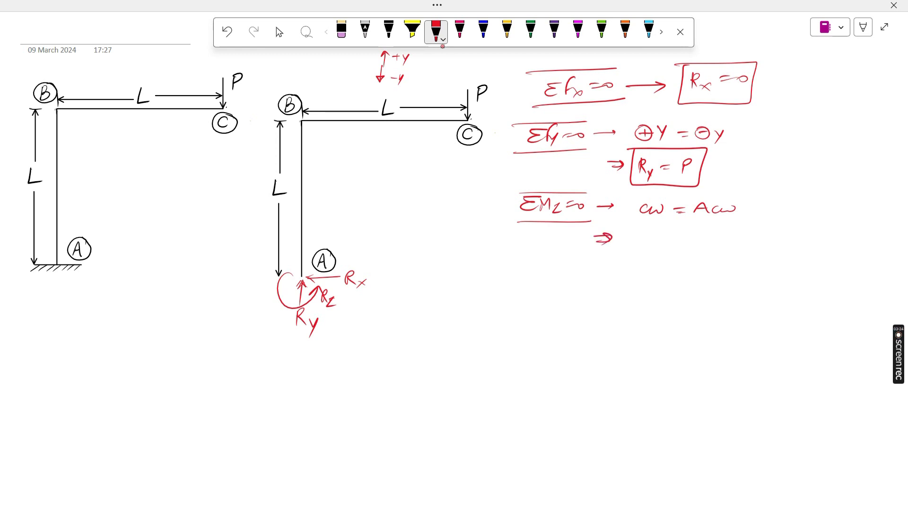
# Write a circled A before ΣMz = 0 and draw a clockwise curved arrow below point C.
pyautogui.moveTo(480, 206); pyautogui.dragTo(490, 200)
pyautogui.moveTo(492, 185)
pyautogui.mouseDown()
pyautogui.moveTo(476, 205)
pyautogui.moveTo(497, 188)
pyautogui.mouseUp()
pyautogui.moveTo(470, 150)
pyautogui.mouseDown()
pyautogui.moveTo(434, 221)
pyautogui.moveTo(446, 216)
pyautogui.mouseUp()
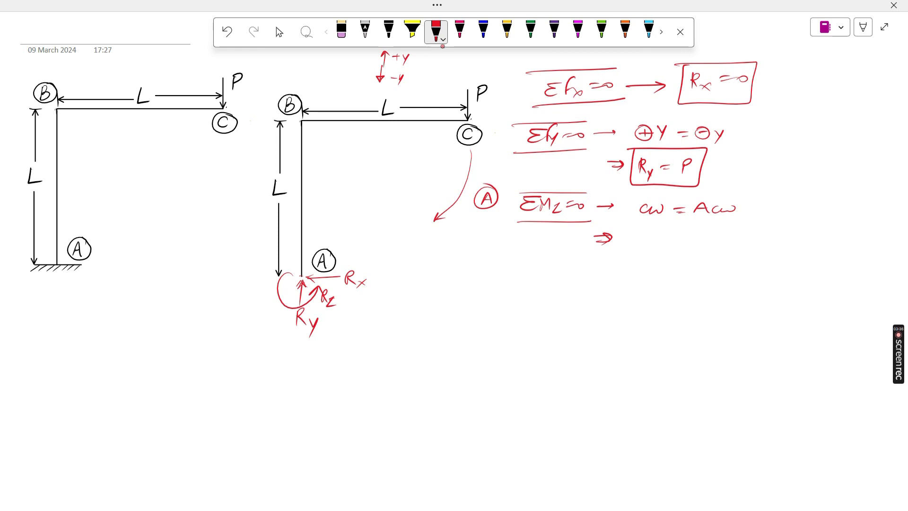
# Extend a dashed lever arm from support A, label it L, and mark the downward force P at its end.
pyautogui.moveTo(413, 278); pyautogui.dragTo(446, 278)
pyautogui.moveTo(398, 263); pyautogui.dragTo(412, 269)
pyautogui.moveTo(456, 218); pyautogui.dragTo(451, 238)
pyautogui.moveTo(448, 274)
pyautogui.mouseDown()
pyautogui.moveTo(448, 284)
pyautogui.moveTo(462, 279)
pyautogui.mouseUp()
# Write the moment reaction result PL = Rz after the implication arrow and box it.
pyautogui.moveTo(629, 235)
pyautogui.mouseDown()
pyautogui.moveTo(625, 249)
pyautogui.moveTo(654, 246)
pyautogui.mouseUp()
pyautogui.moveTo(660, 243); pyautogui.dragTo(669, 243)
pyautogui.moveTo(683, 236)
pyautogui.mouseDown()
pyautogui.moveTo(682, 247)
pyautogui.moveTo(699, 249)
pyautogui.mouseUp()
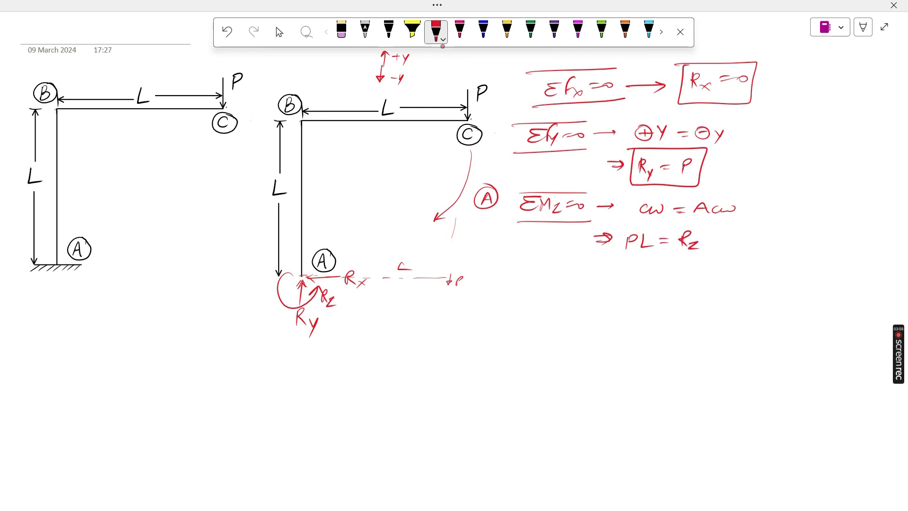
pyautogui.moveTo(623, 229)
pyautogui.mouseDown()
pyautogui.moveTo(713, 259)
pyautogui.moveTo(622, 259)
pyautogui.moveTo(624, 230)
pyautogui.mouseUp()
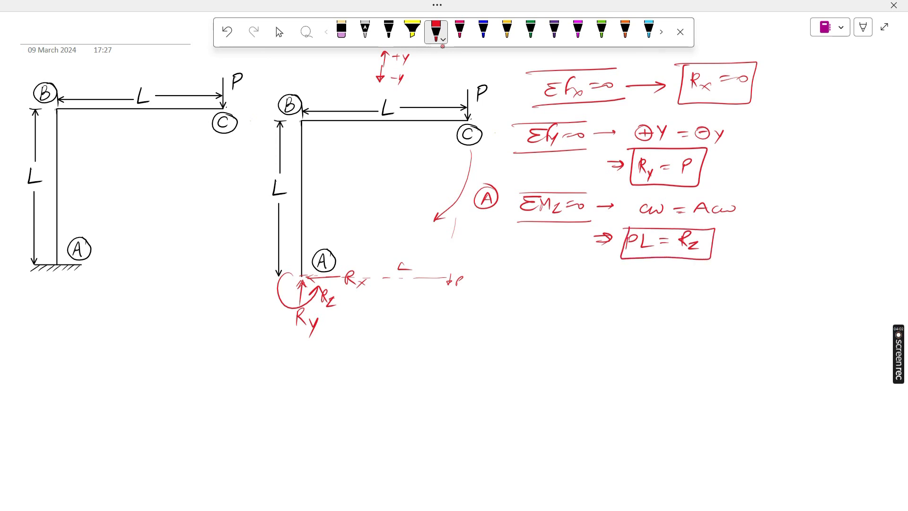
# Enclose the three boxed reaction results with a large red bracket extending above Rx = 0 and below PL = Rz.
pyautogui.scroll(-3, 466, 48)
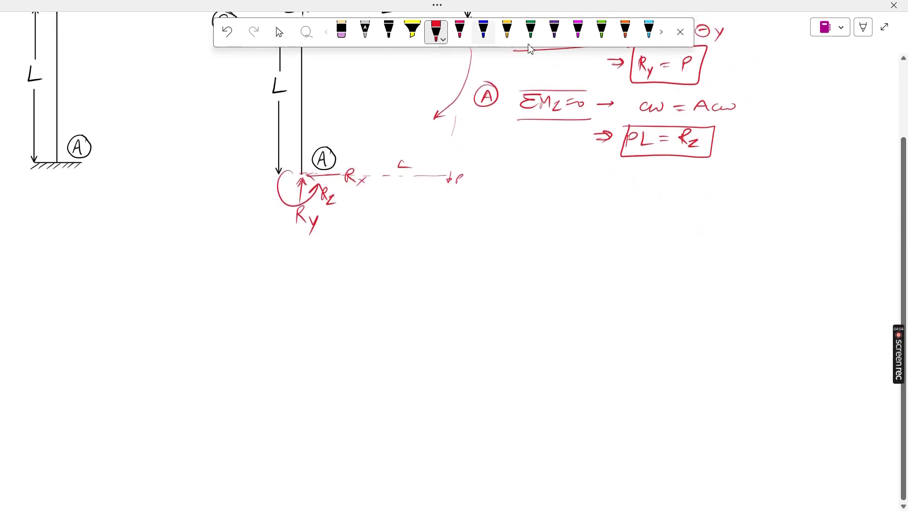
pyautogui.moveTo(904, 208); pyautogui.dragTo(899, 114)
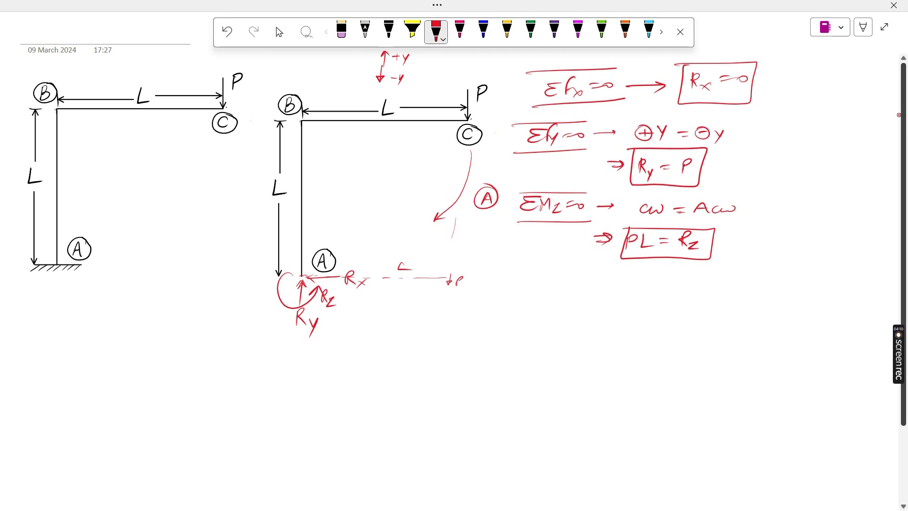
pyautogui.moveTo(767, 56)
pyautogui.mouseDown()
pyautogui.moveTo(742, 234)
pyautogui.moveTo(602, 261)
pyautogui.mouseUp()
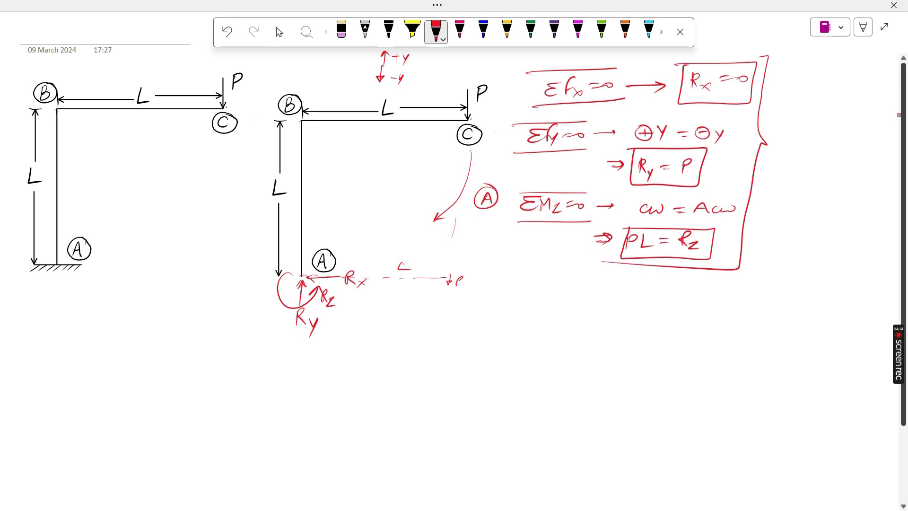
pyautogui.moveTo(767, 56); pyautogui.dragTo(702, 61)
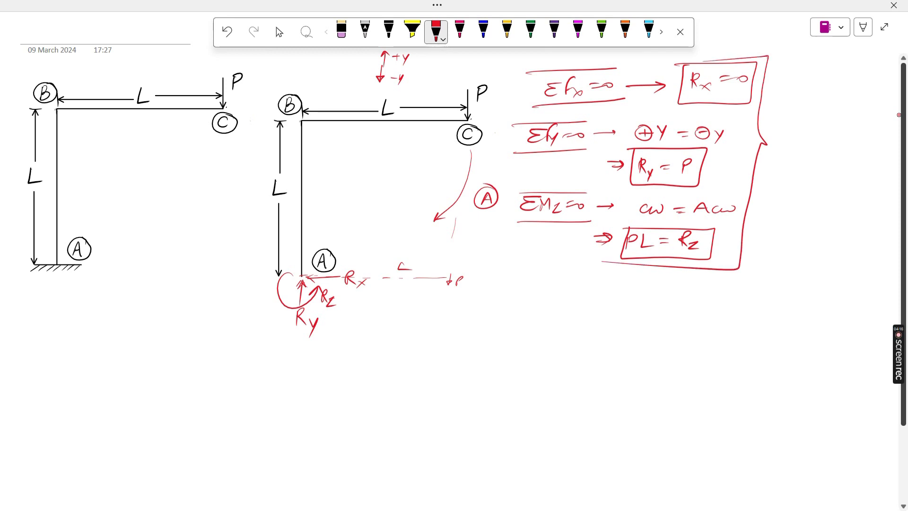